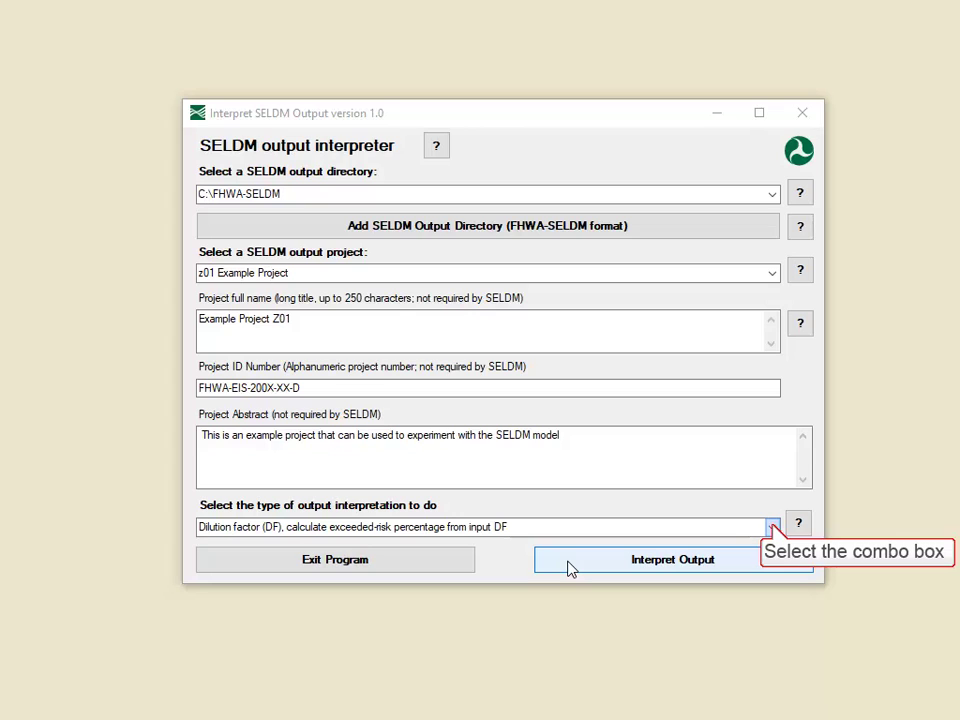
Choose the 'calculate DF from input exceeded-risk percentage' interpretation and run it
click(772, 528)
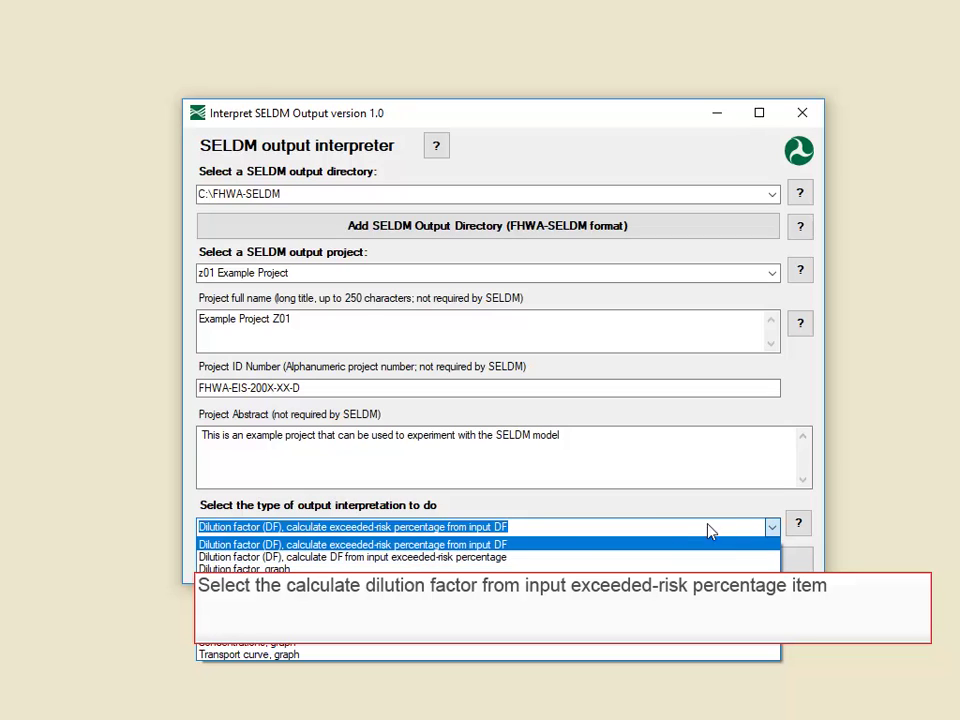
click(490, 557)
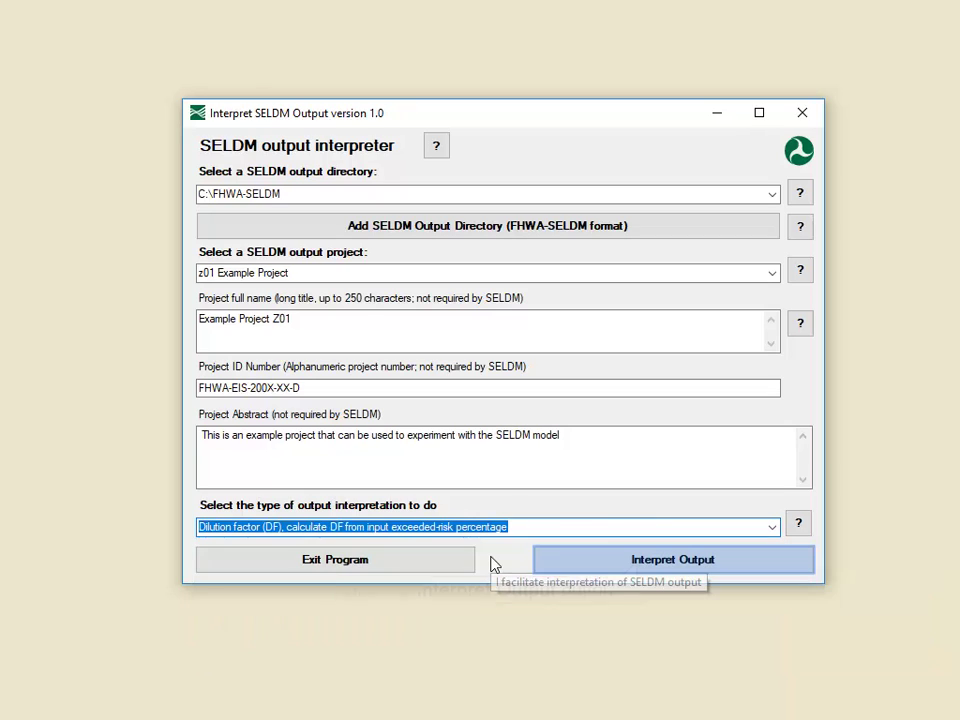
click(638, 566)
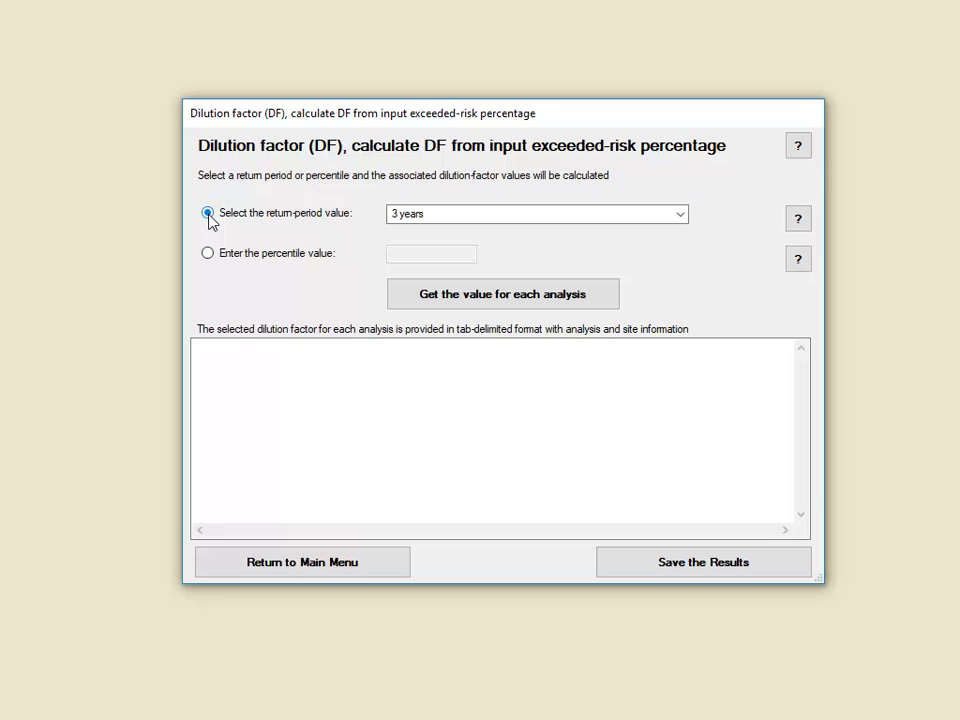
Get 3-year return-period dilution factors for all four analyses
click(531, 300)
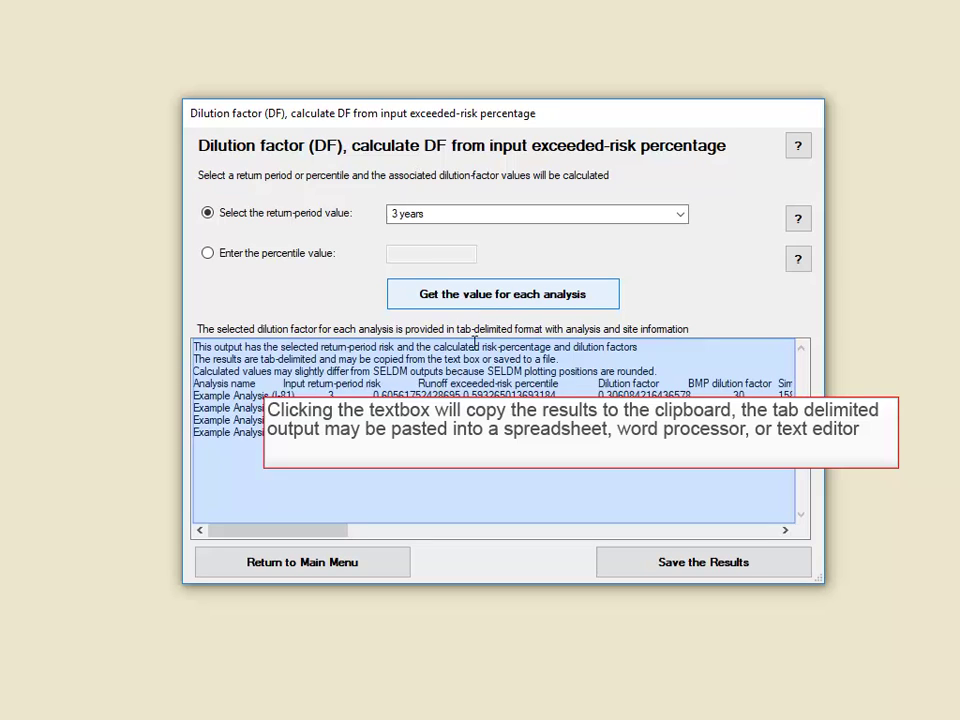
Copy the 3-year dilution-factor results and save them as a Desktop text file
click(468, 403)
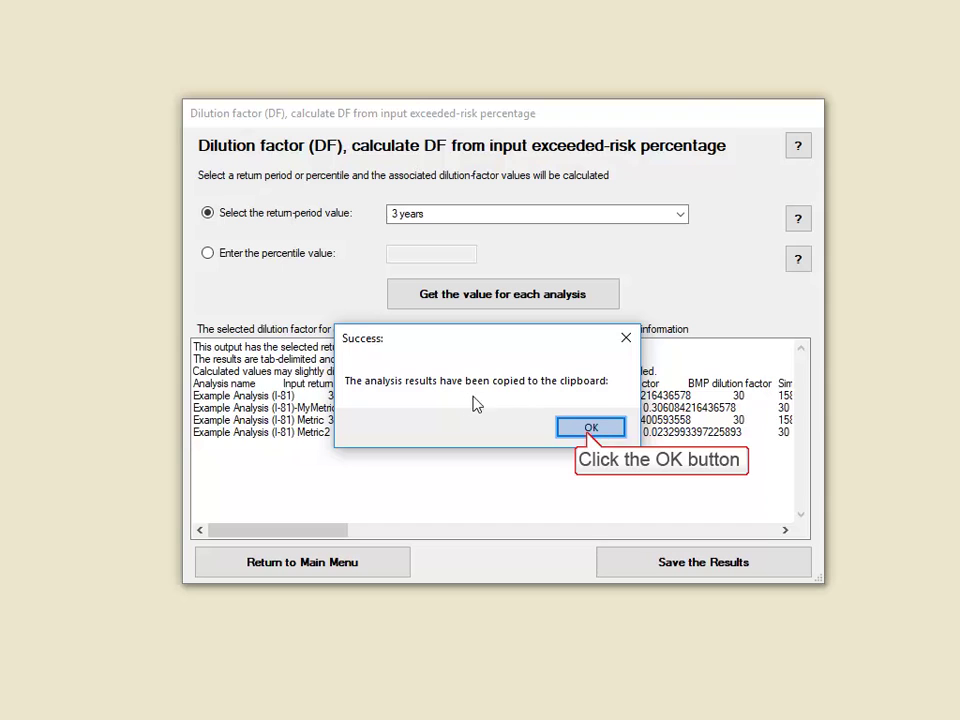
click(590, 430)
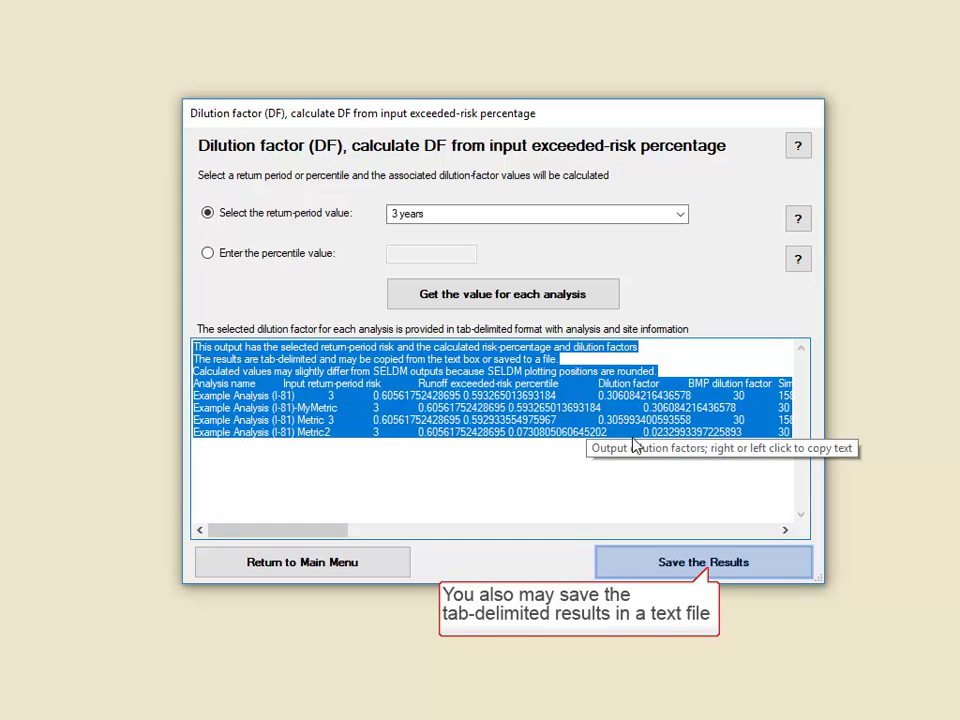
click(662, 561)
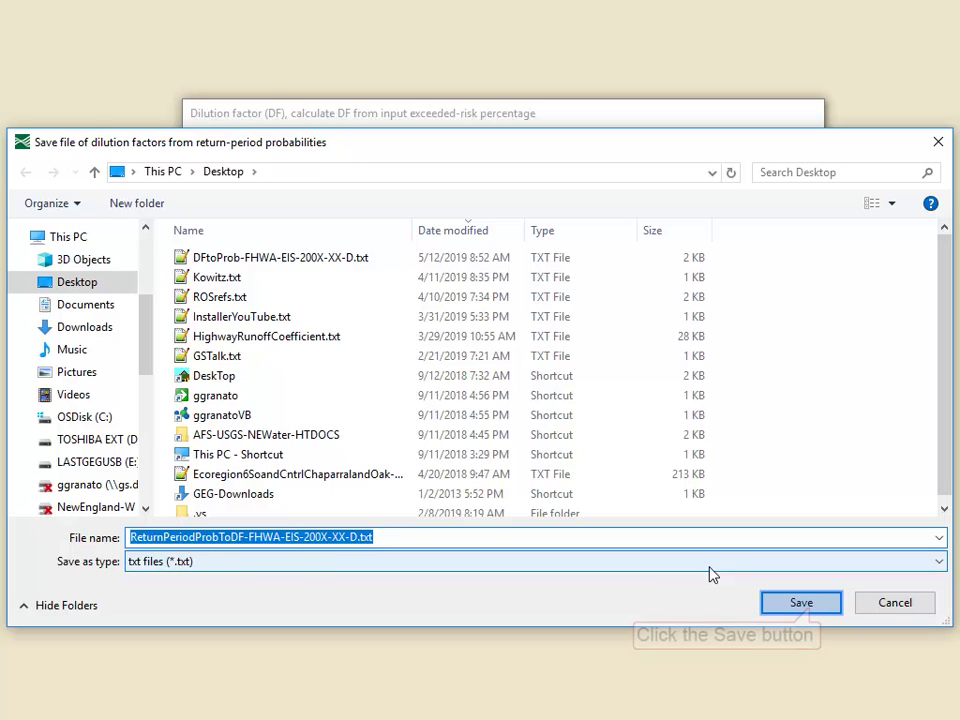
click(810, 606)
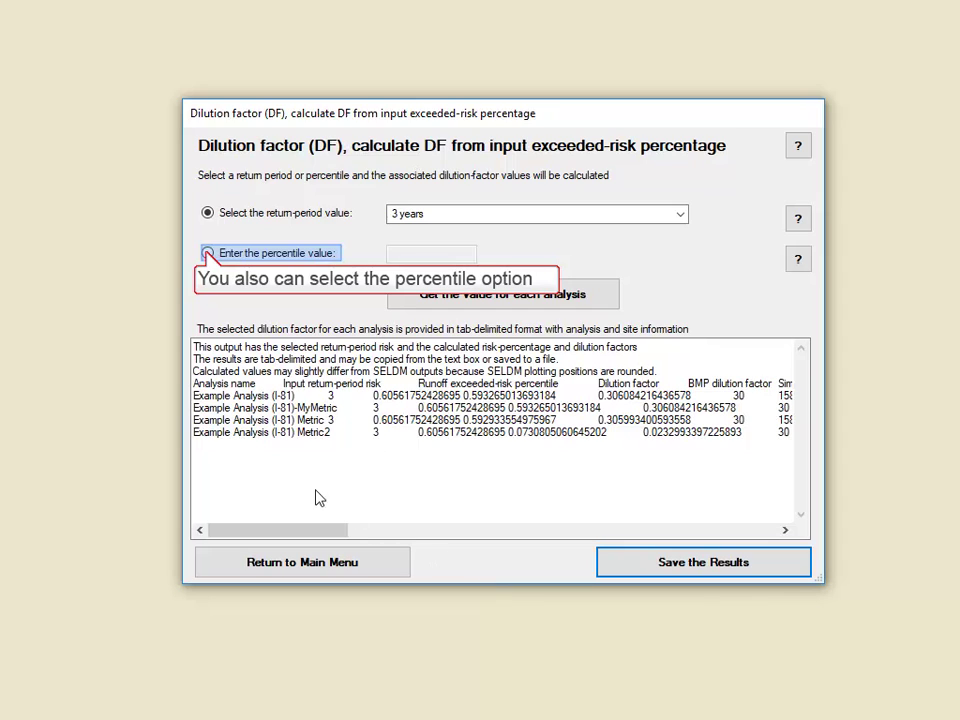
Switch to the percentile option and enter a percentile value of 0.606
click(207, 253)
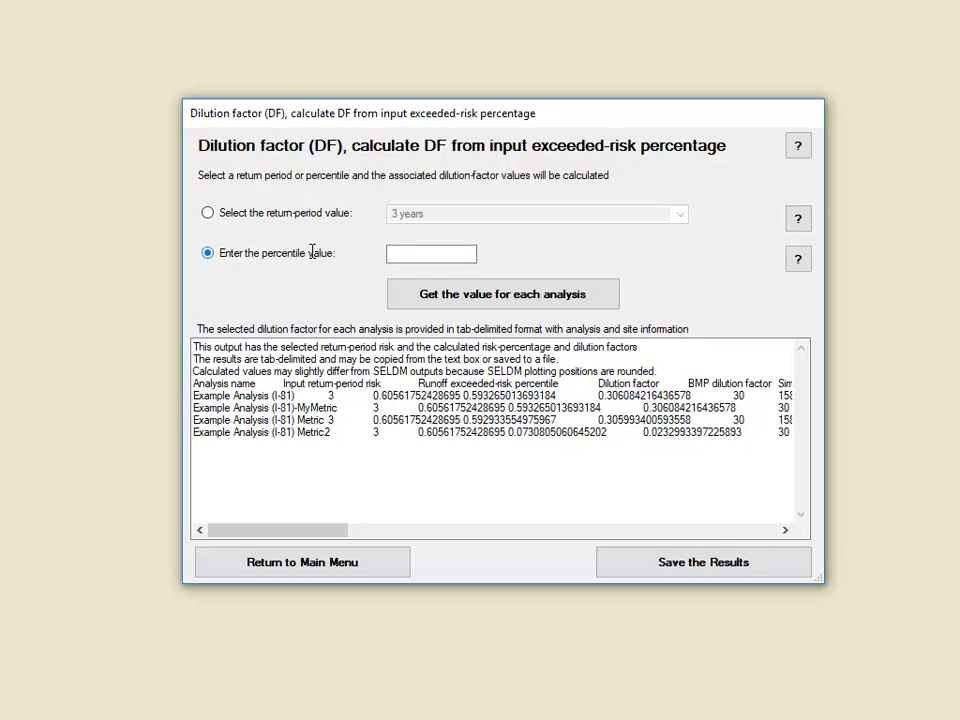
click(412, 258)
text(0.)
text(606)
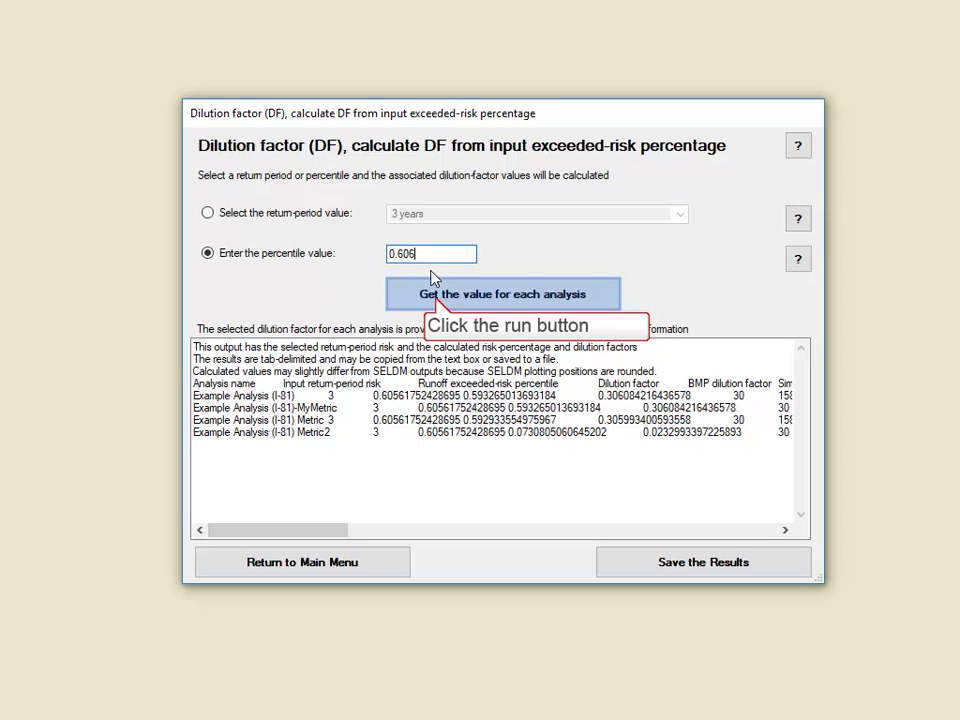
Get 0.606-percentile dilution factors for all four analyses and copy them
click(437, 296)
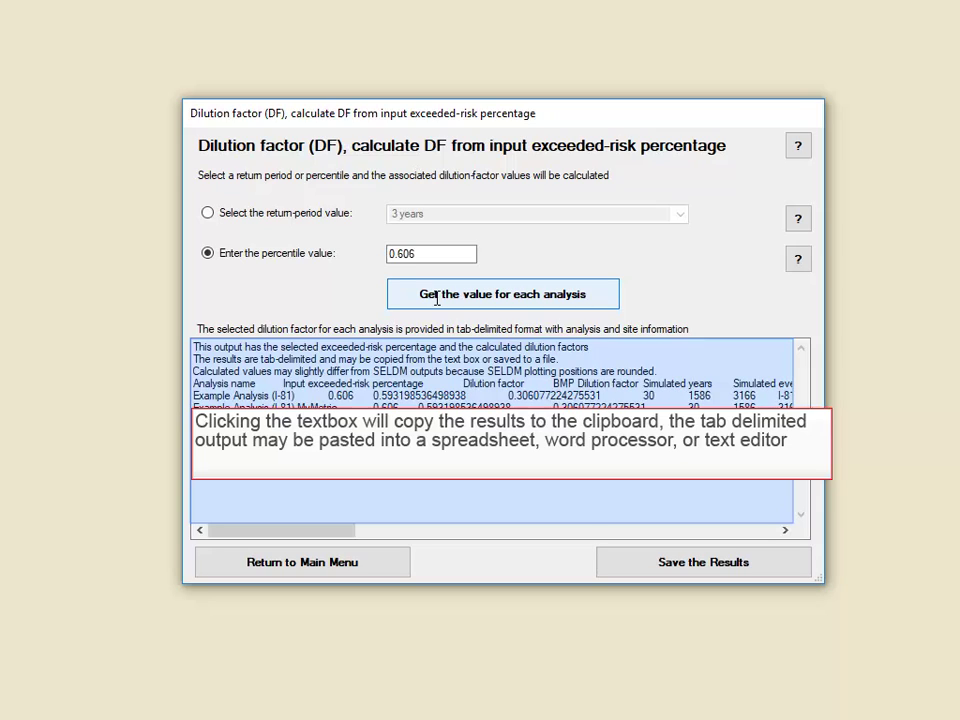
click(470, 415)
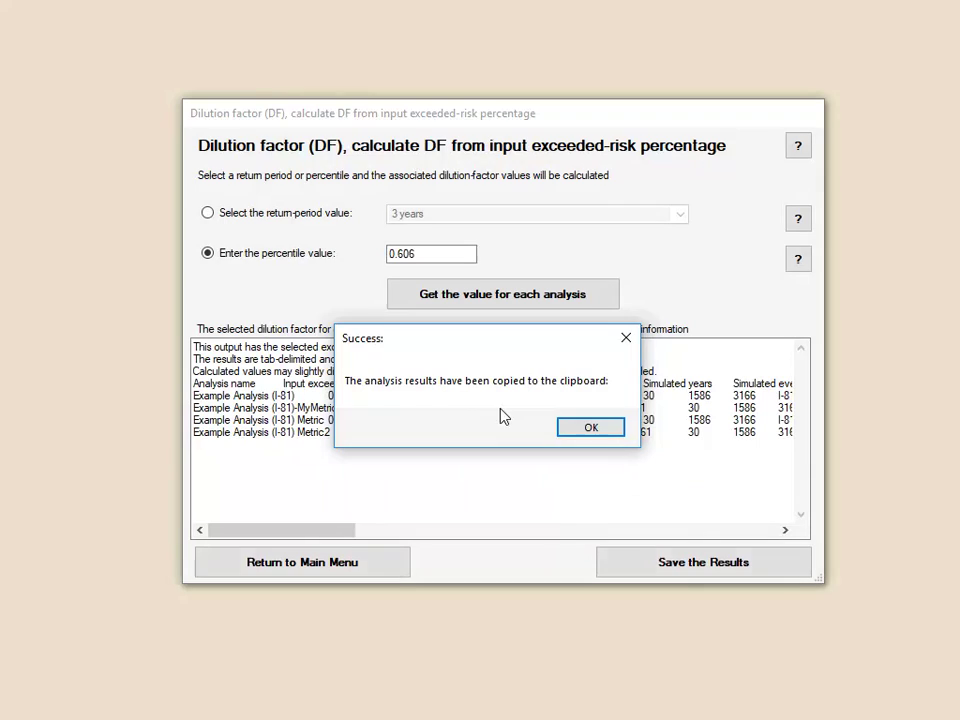
click(603, 432)
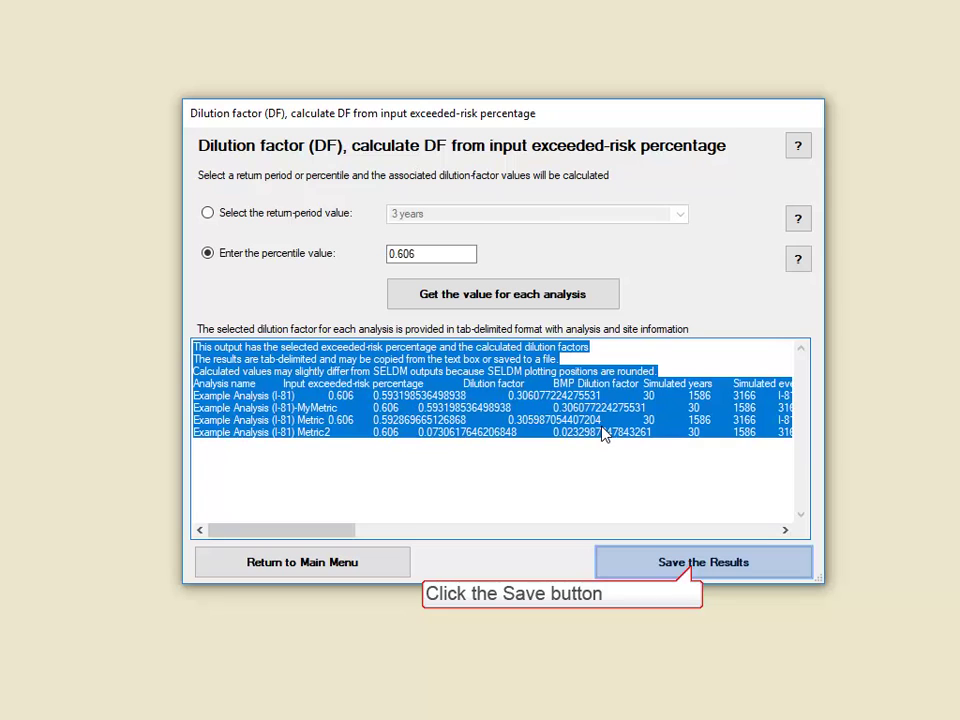
Bring up the Save dialog for the 0.606-percentile results on the Desktop
click(694, 564)
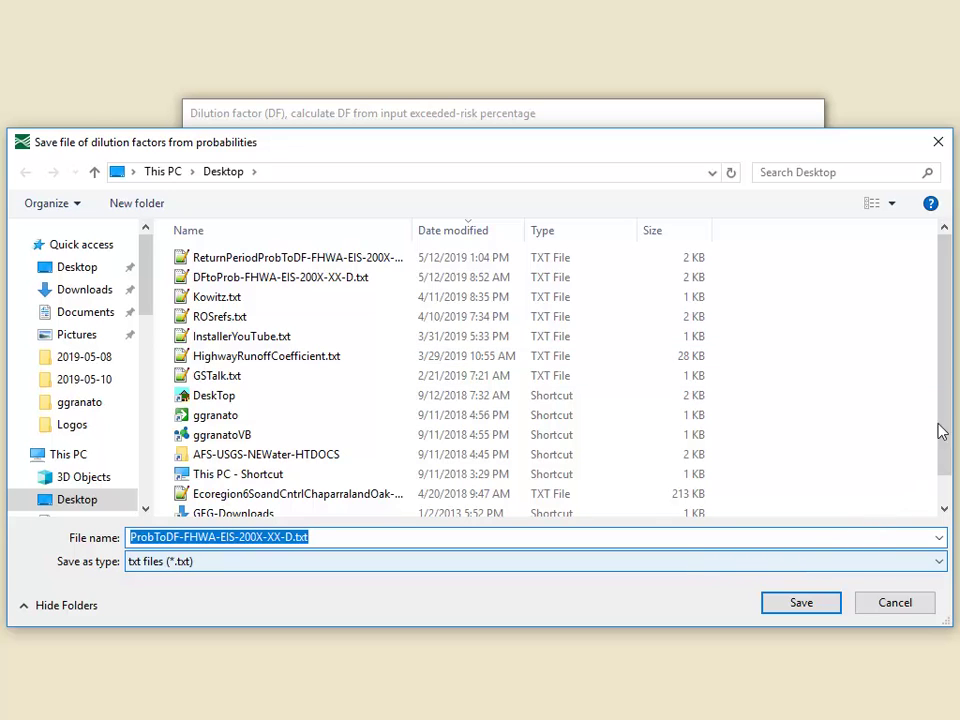
scroll(944, 418, down, 1)
drag(945, 386, 954, 317)
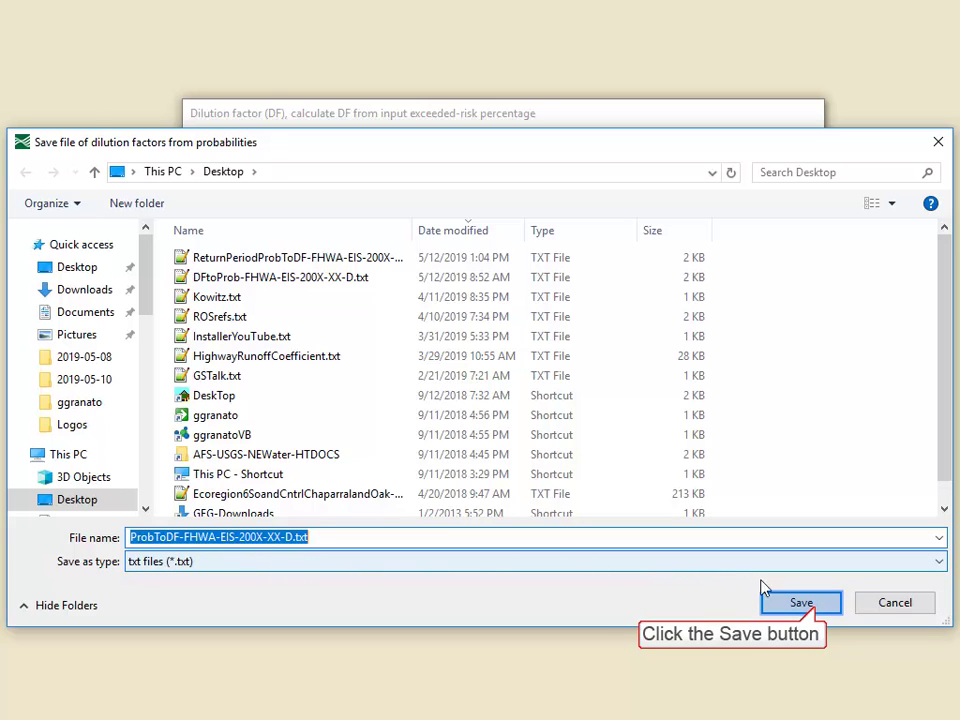
Save the percentile results file to the Desktop and return to the main menu
click(816, 607)
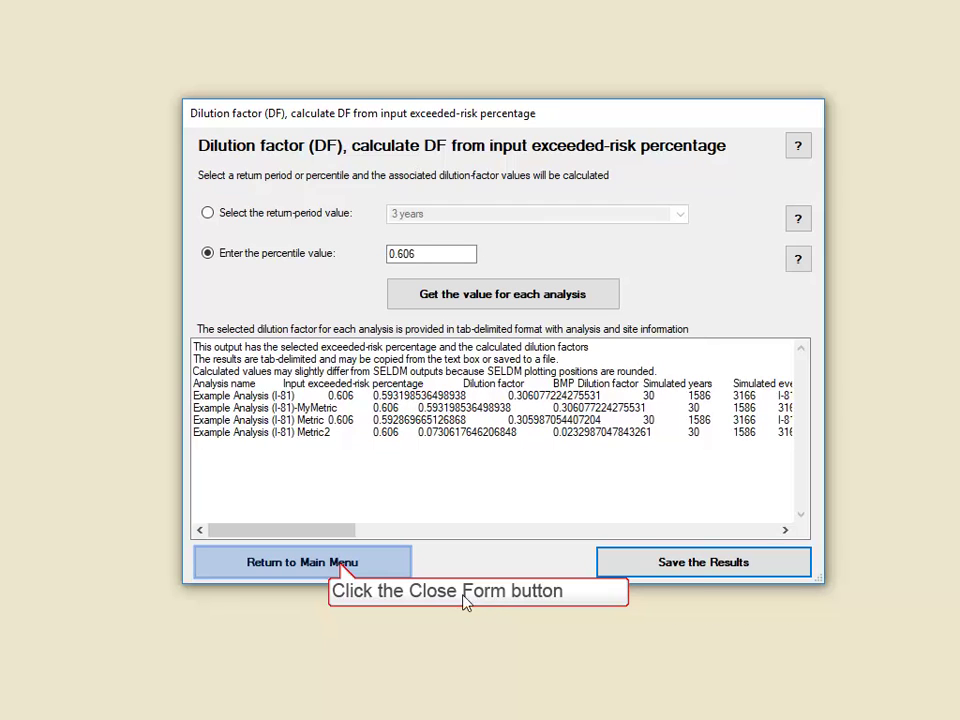
click(340, 566)
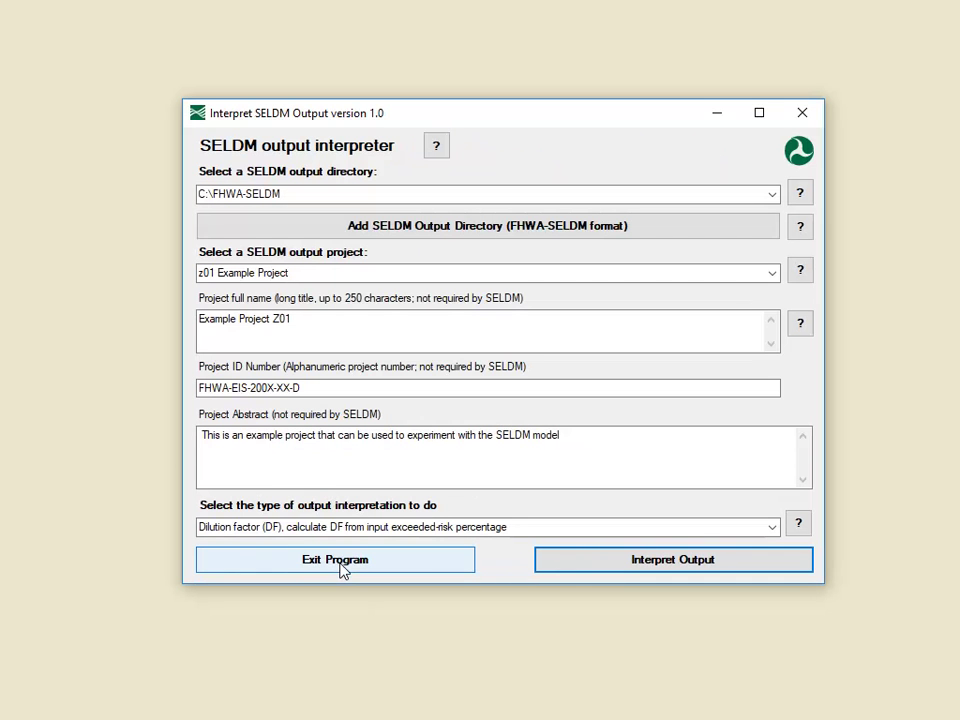